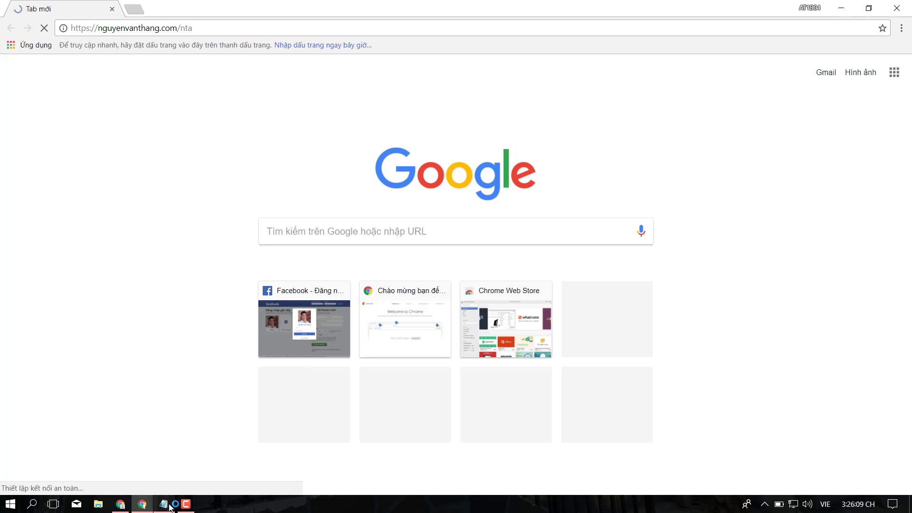
Look up the NTA website address in the Notepad notes, then return to the NTA sign-in page in Chrome.
{"action": "left_click", "coordinate": [164, 504]}
{"action": "left_click", "coordinate": [411, 164]}
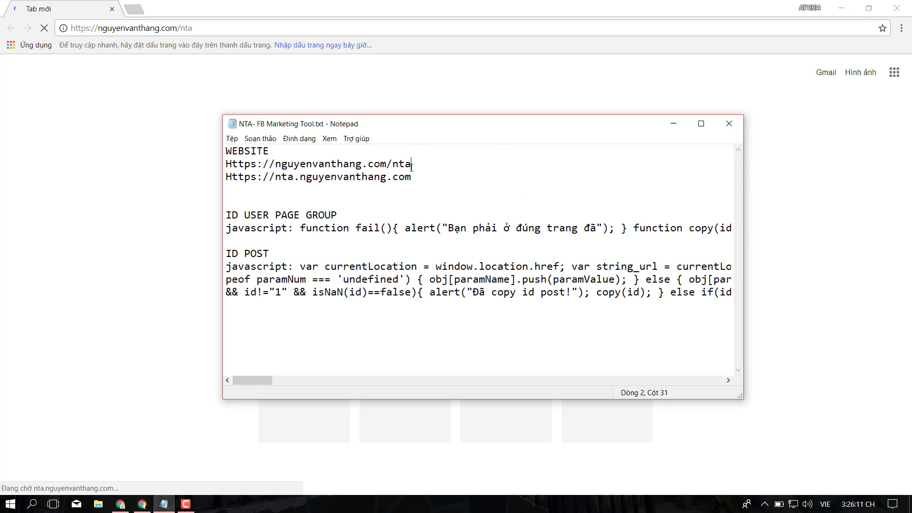
{"action": "left_click_drag", "start_coordinate": [411, 164], "coordinate": [350, 163]}
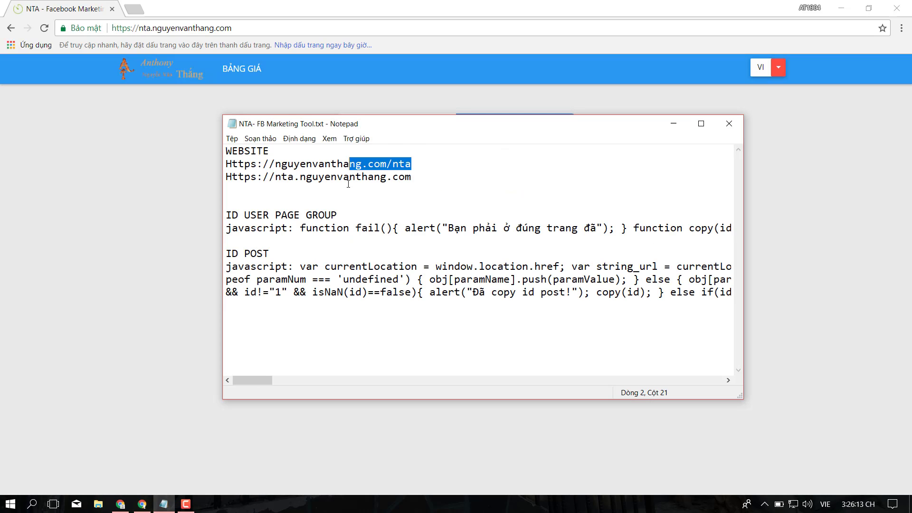
{"action": "left_click", "coordinate": [430, 181]}
{"action": "left_click", "coordinate": [416, 3]}
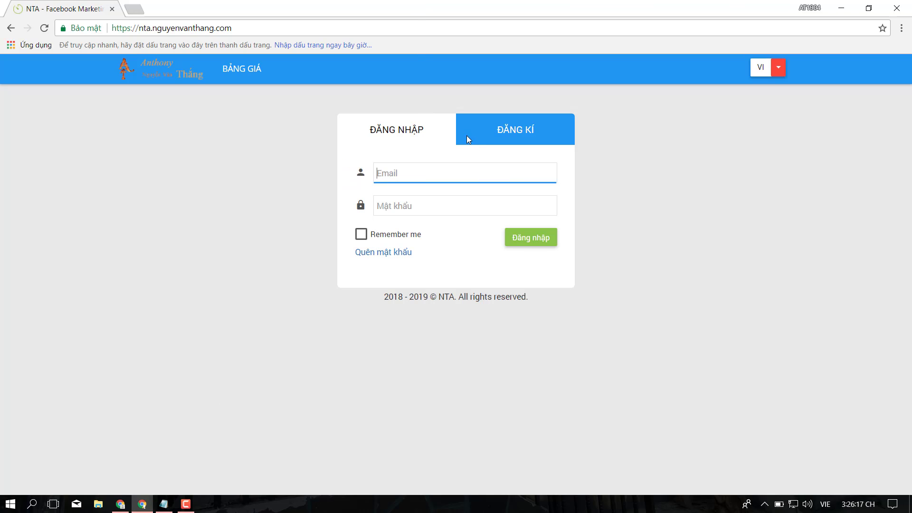
Switch to the ĐĂNG KÍ registration form and enter the user's full name.
{"action": "left_click", "coordinate": [414, 136]}
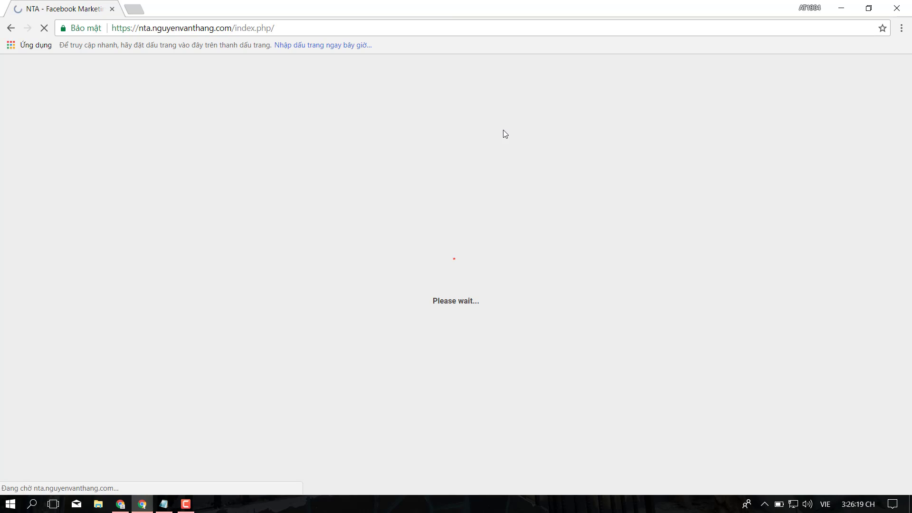
{"action": "left_click", "coordinate": [503, 131]}
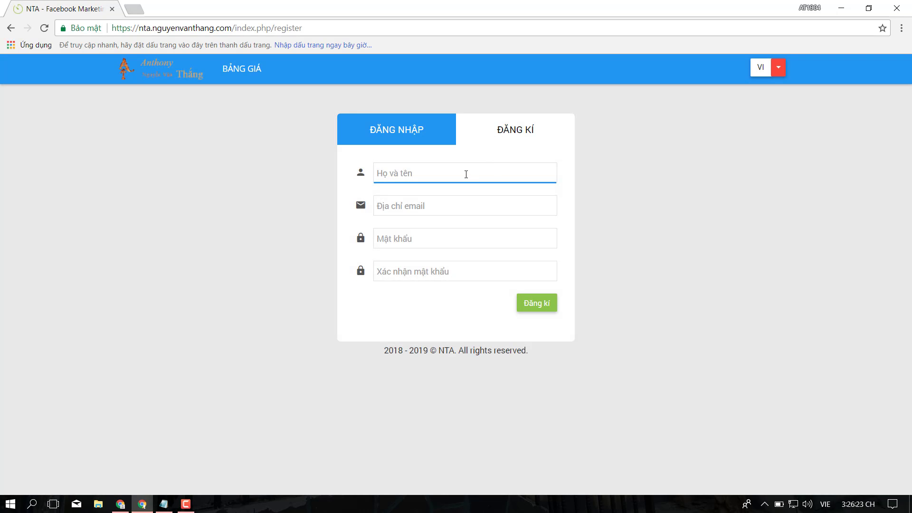
{"action": "type", "text": "Nguyễn Văn B"}
{"action": "key", "text": "Tab"}
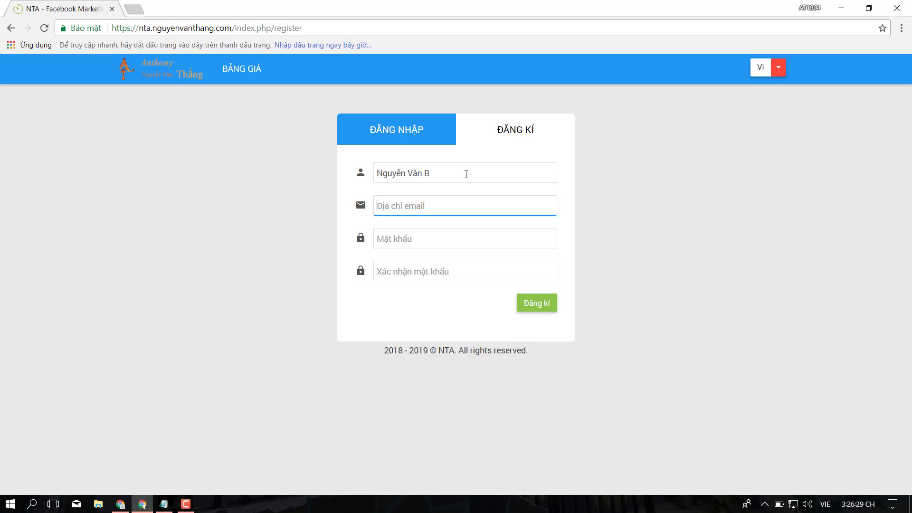
Fill in the registration e-mail address, correcting typos until it is right.
{"action": "type", "text": "Cij"}
{"action": "key", "text": "BackSpace"}
{"action": "key", "text": "BackSpace"}
{"action": "type", "text": "ac n"}
{"action": "key", "text": "BackSpace"}
{"action": "key", "text": "BackSpace"}
{"action": "key", "text": "BackSpace"}
{"action": "type", "text": "Email"}
{"action": "type", "text": "@"}
{"action": "key", "text": "BackSpace"}
{"action": "key", "text": "BackSpace"}
{"action": "key", "text": "BackSpace"}
{"action": "key", "text": "BackSpace"}
{"action": "key", "text": "BackSpace"}
{"action": "key", "text": "BackSpace"}
{"action": "type", "text": "Amin"}
{"action": "key", "text": "BackSpace"}
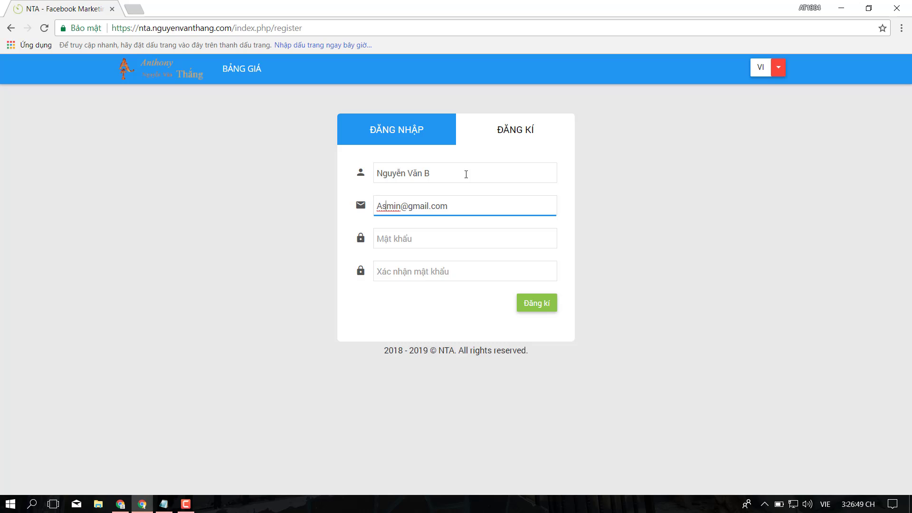
{"action": "type", "text": "d"}
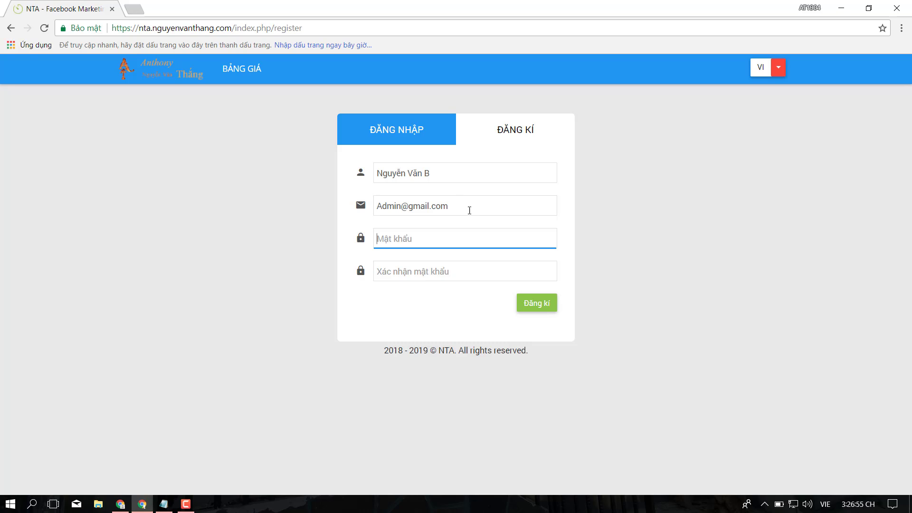
{"action": "left_click_drag", "start_coordinate": [470, 211], "coordinate": [376, 206]}
Enter the account password in Mật khẩu and type the password confirmation.
{"action": "left_click", "coordinate": [407, 242]}
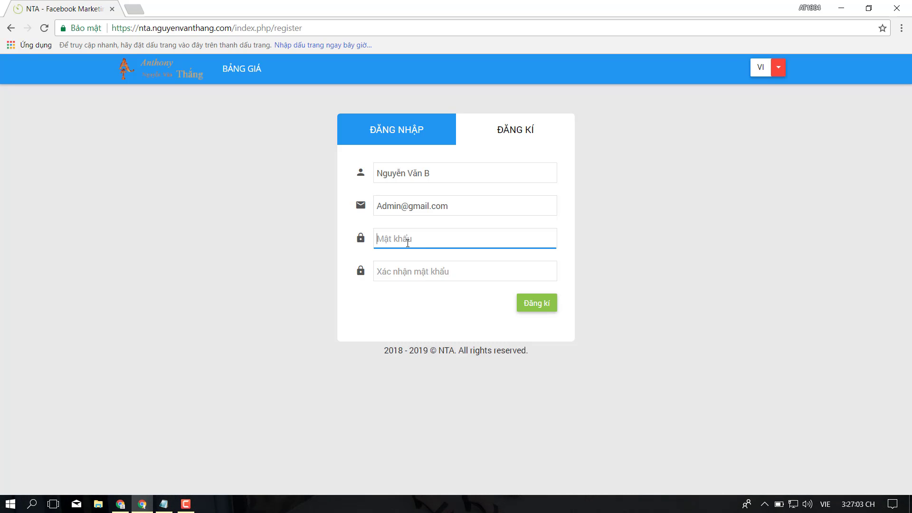
{"action": "type", "text": "1234567890"}
{"action": "key", "text": "Tab"}
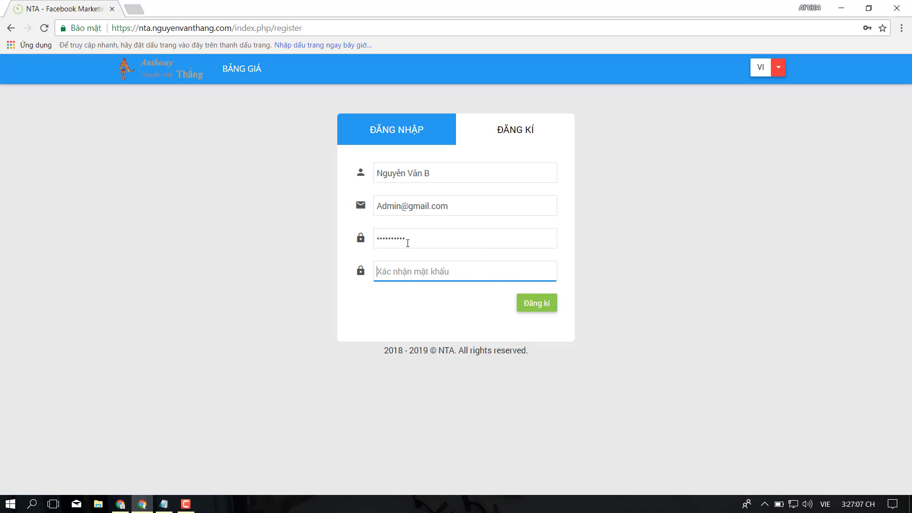
{"action": "type", "text": "12345678"}
Submit the registration, decline saving the password, and save the UTC/GMT +07:00 Asia/Ho_Chi_Minh timezone.
{"action": "left_click", "coordinate": [548, 305]}
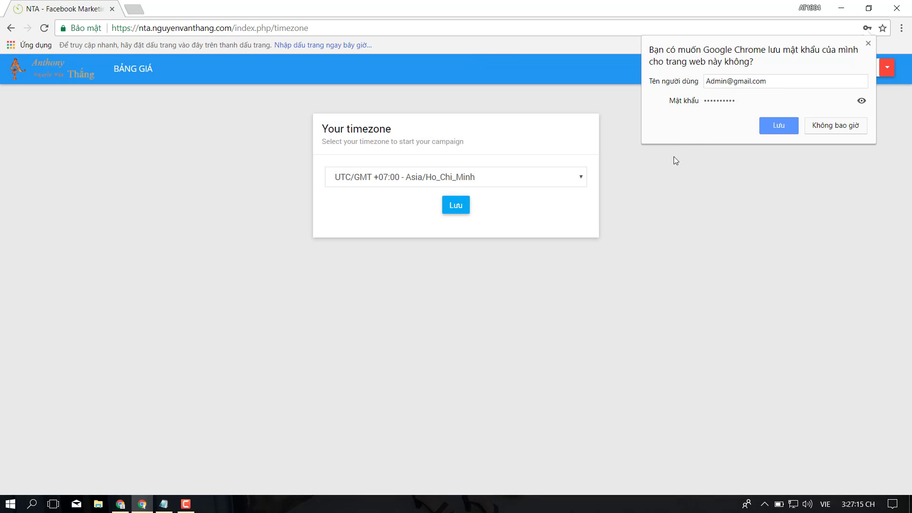
{"action": "left_click", "coordinate": [543, 210]}
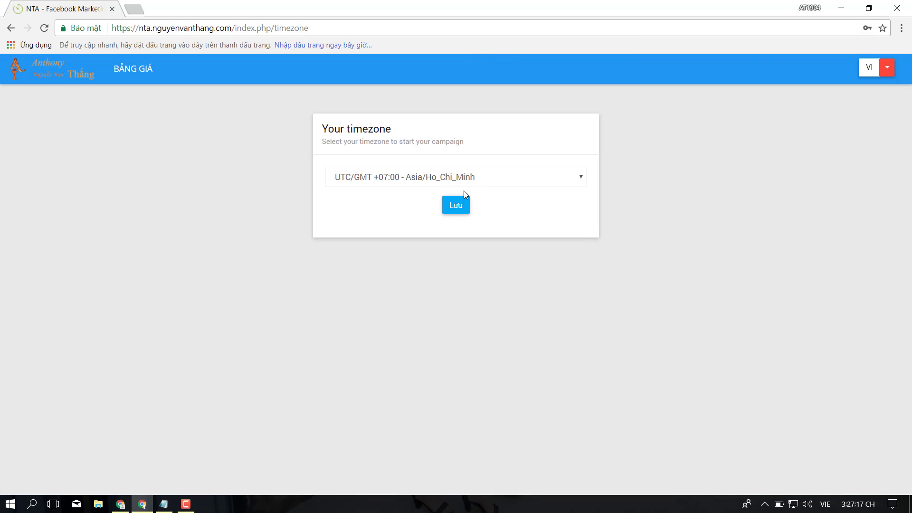
{"action": "left_click", "coordinate": [471, 178]}
{"action": "left_click", "coordinate": [472, 177]}
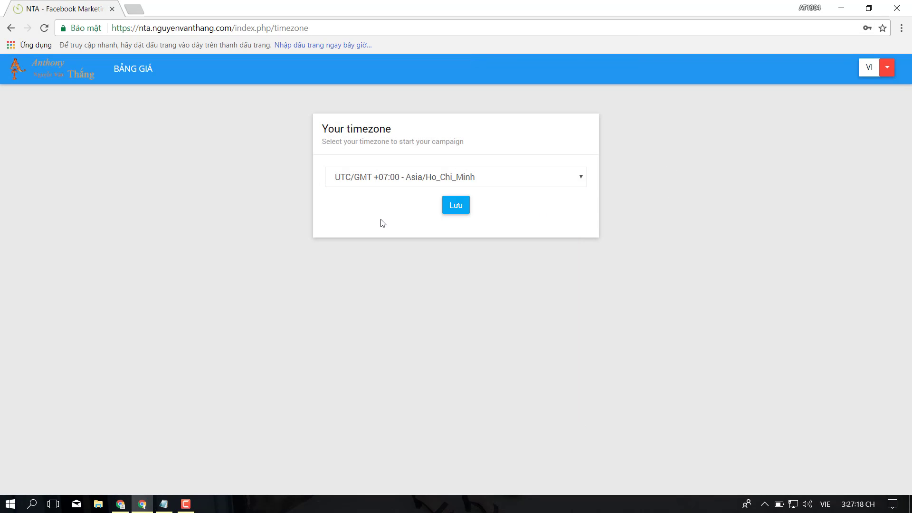
{"action": "left_click", "coordinate": [460, 209]}
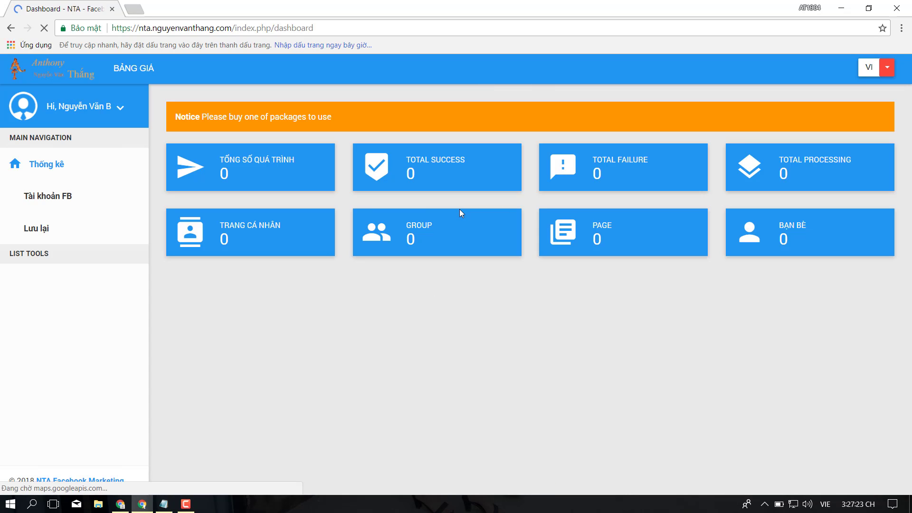
Select the dashboard's notice message text, then open the user name account options.
{"action": "left_click_drag", "start_coordinate": [178, 117], "coordinate": [288, 110]}
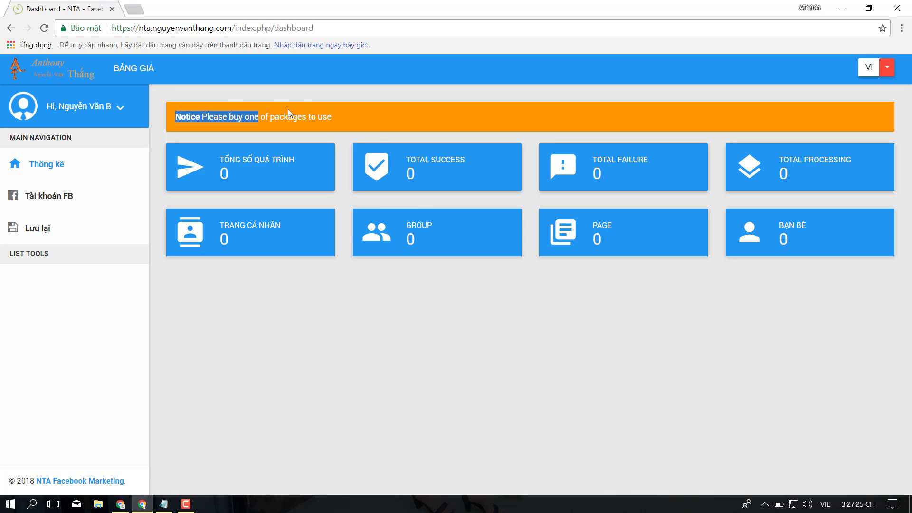
{"action": "left_click", "coordinate": [342, 119]}
{"action": "left_click_drag", "start_coordinate": [352, 119], "coordinate": [172, 109]}
{"action": "left_click", "coordinate": [172, 96]}
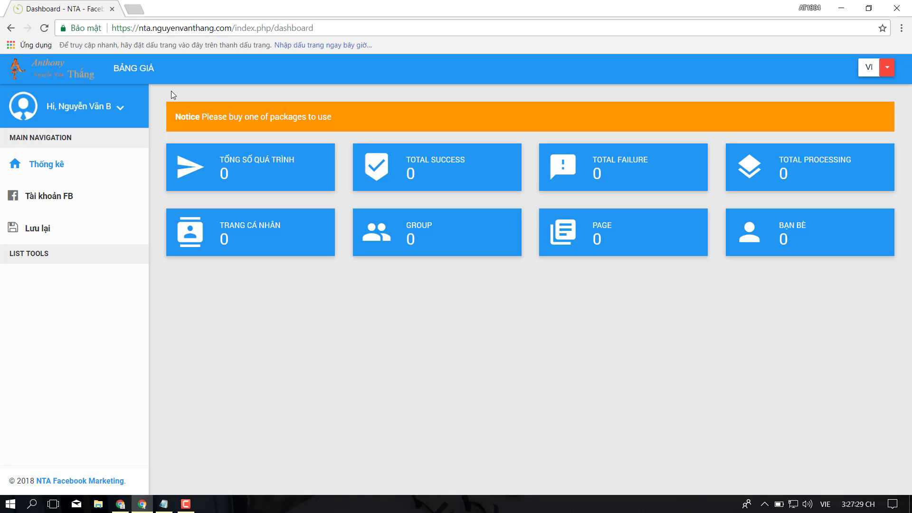
{"action": "triple_click", "coordinate": [187, 115]}
{"action": "left_click", "coordinate": [341, 118]}
{"action": "left_click", "coordinate": [120, 109]}
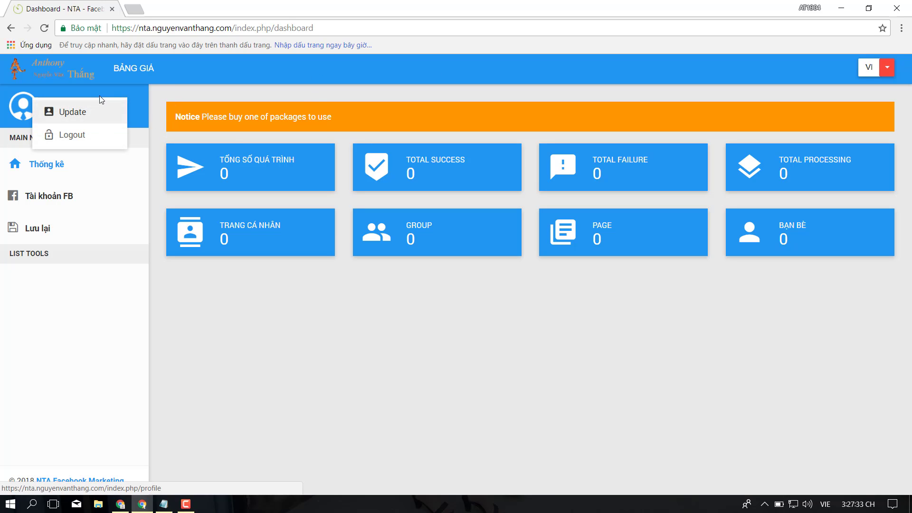
Log out and sign back in with the new account's e-mail and password.
{"action": "left_click", "coordinate": [95, 138]}
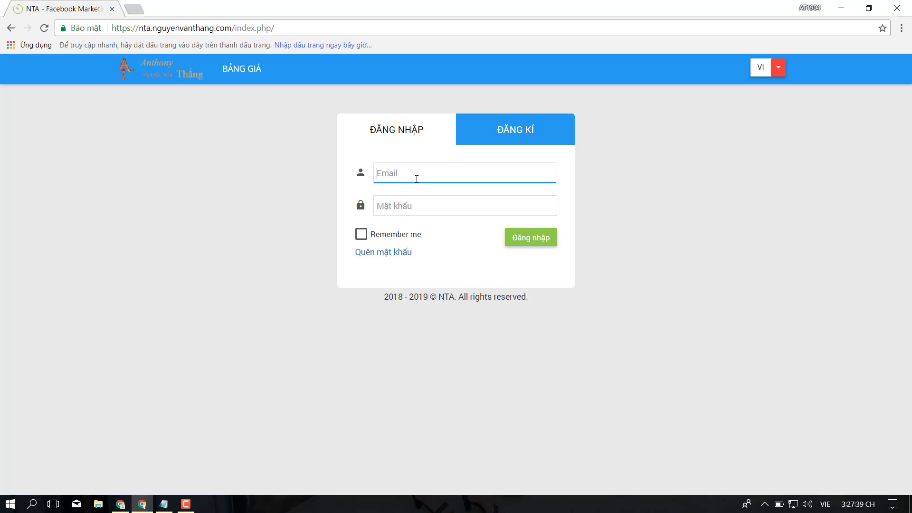
{"action": "type", "text": "A"}
{"action": "left_click", "coordinate": [442, 185]}
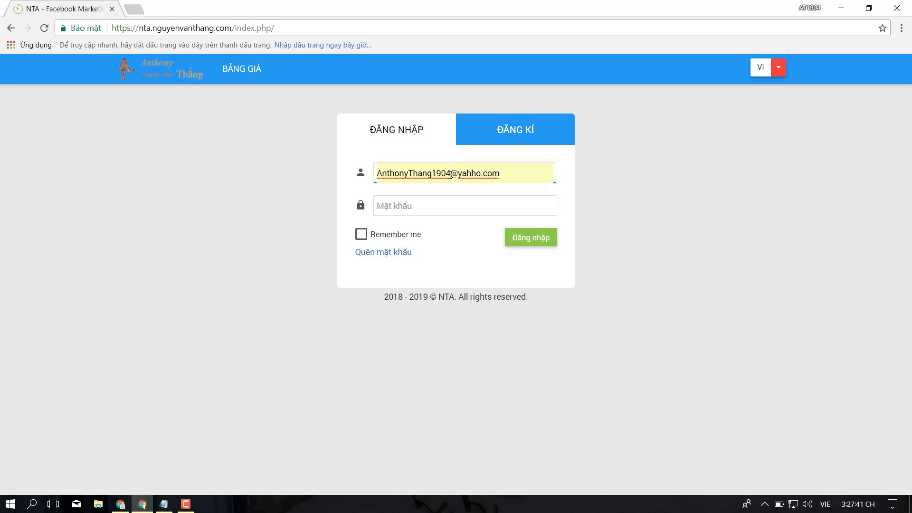
{"action": "left_click_drag", "start_coordinate": [449, 173], "coordinate": [656, 173]}
{"action": "type", "text": "6"}
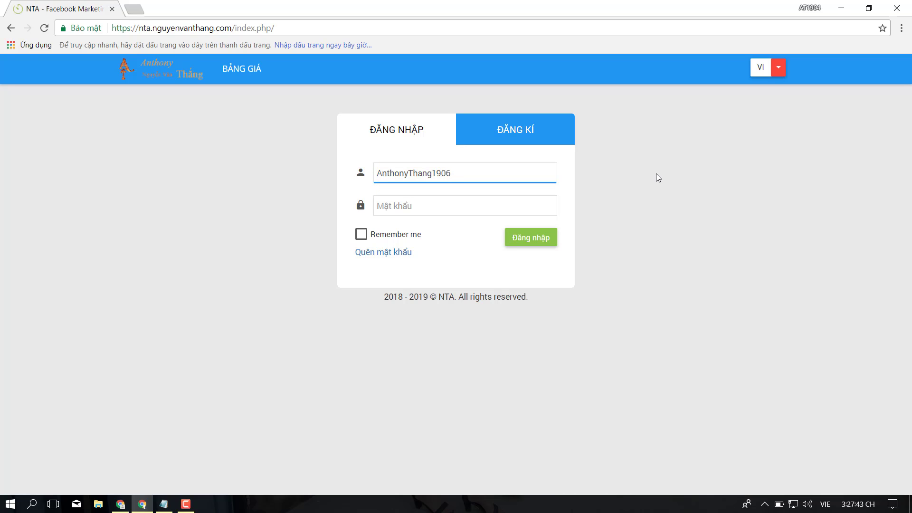
{"action": "type", "text": "@gmail.com"}
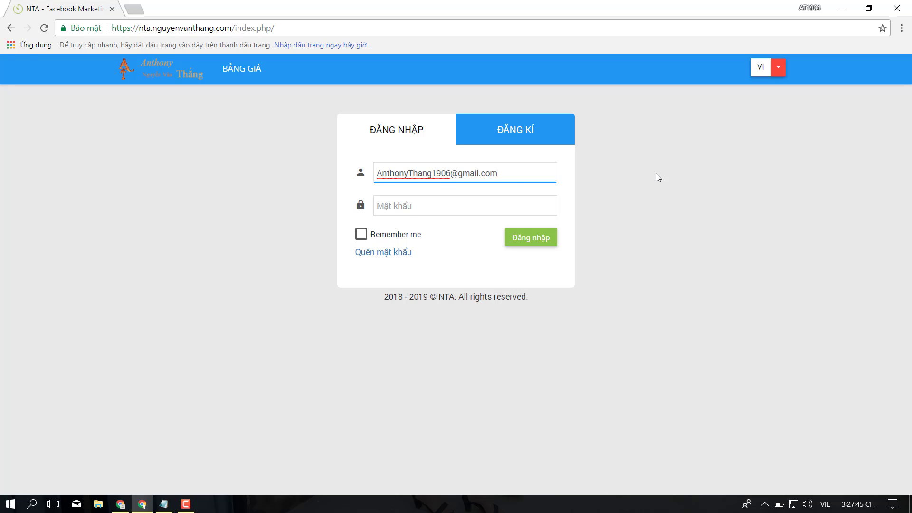
{"action": "key", "text": "Tab"}
{"action": "type", "text": "••••"}
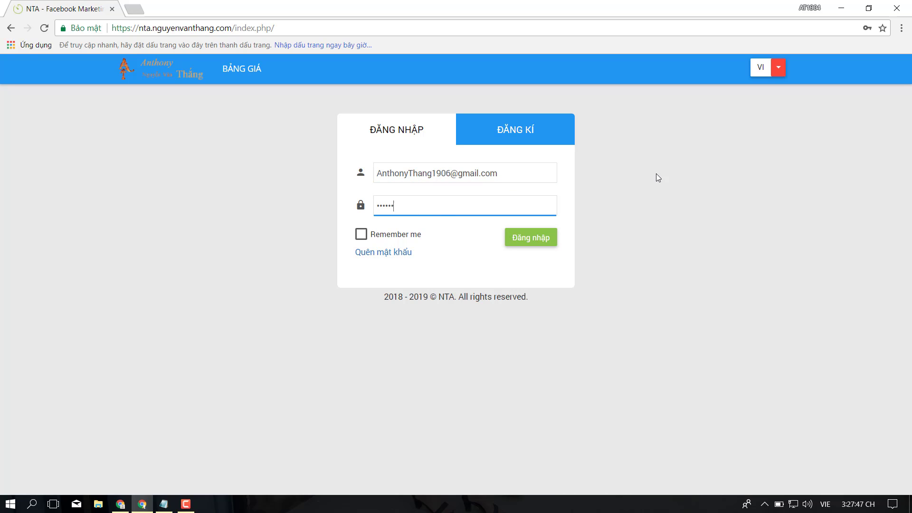
{"action": "type", "text": "••••••"}
{"action": "key", "text": "Return"}
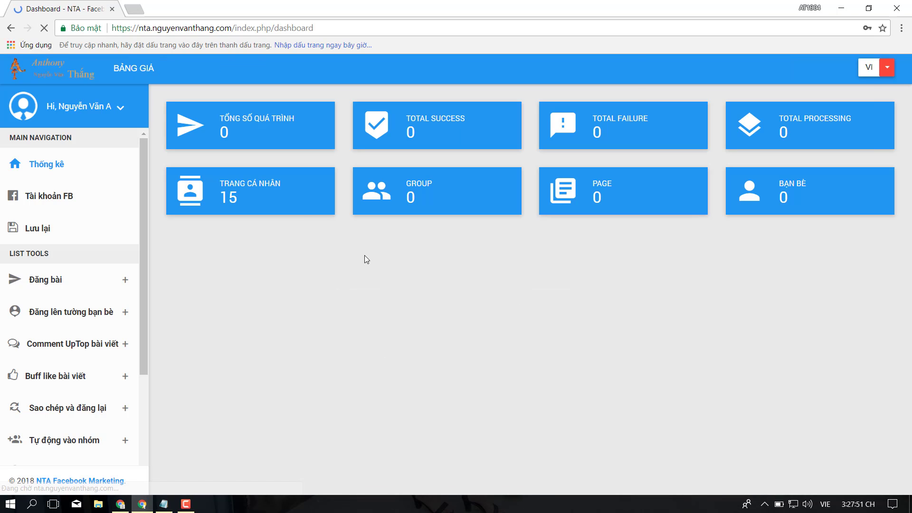
Decline Chrome's offer to save the password on the loaded Dashboard.
{"action": "scroll", "coordinate": [129, 247], "scroll_direction": "down", "scroll_amount": 6}
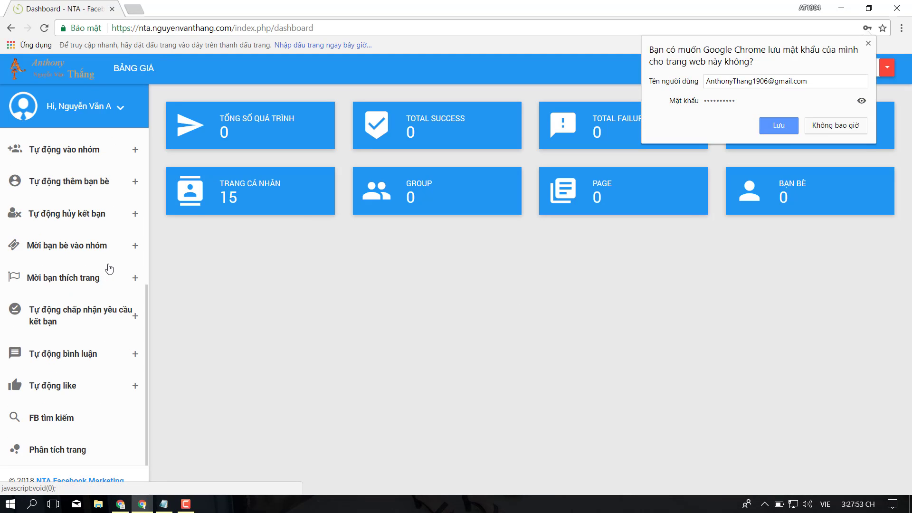
{"action": "scroll", "coordinate": [106, 209], "scroll_direction": "up", "scroll_amount": 6}
{"action": "left_click", "coordinate": [733, 290]}
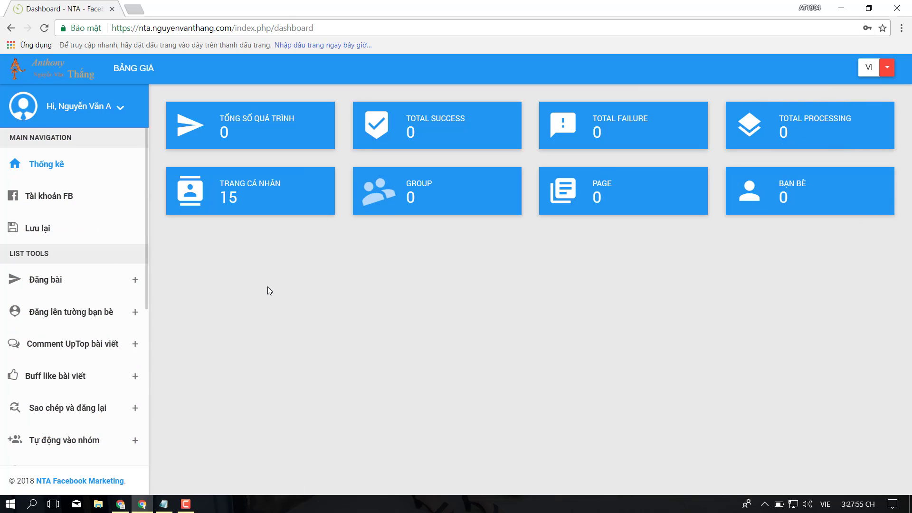
{"action": "scroll", "coordinate": [133, 220], "scroll_direction": "down", "scroll_amount": 6}
{"action": "scroll", "coordinate": [90, 287], "scroll_direction": "up", "scroll_amount": 6}
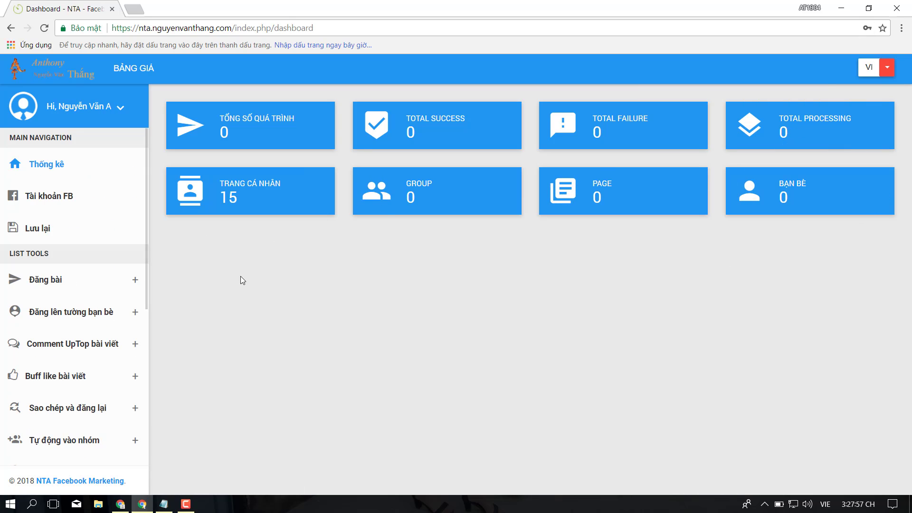
From the 'Tài khoản FB' accounts list, start a new Facebook account with '+ Add new'.
{"action": "left_click", "coordinate": [66, 202]}
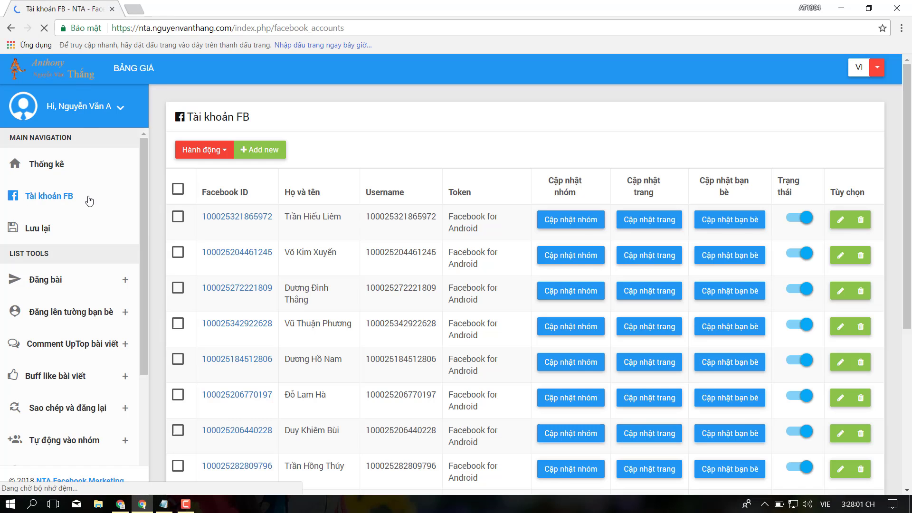
{"action": "scroll", "coordinate": [284, 394], "scroll_direction": "down", "scroll_amount": 1}
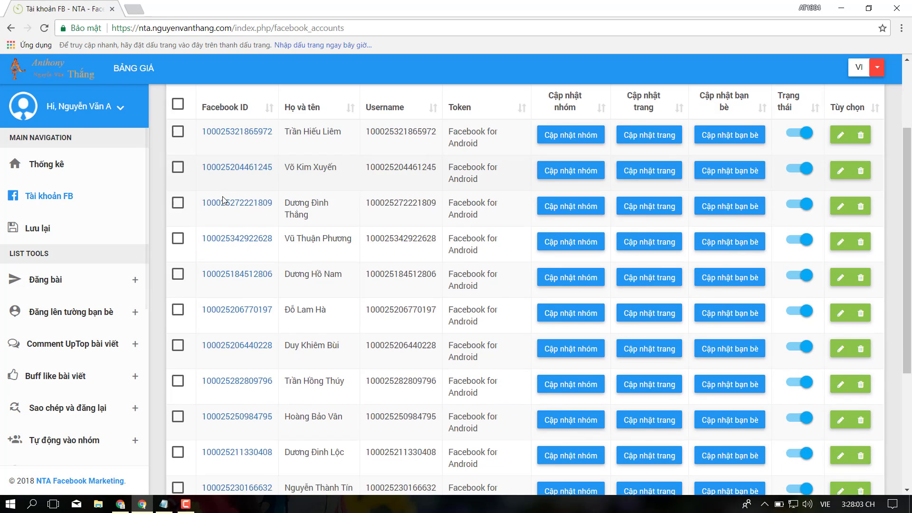
{"action": "scroll", "coordinate": [284, 393], "scroll_direction": "down", "scroll_amount": 1}
{"action": "scroll", "coordinate": [284, 393], "scroll_direction": "up", "scroll_amount": 2}
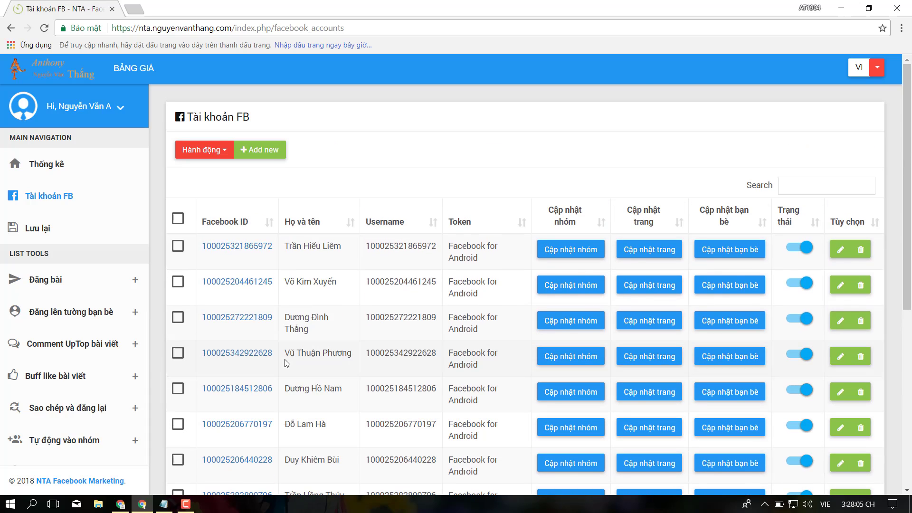
{"action": "left_click", "coordinate": [269, 157]}
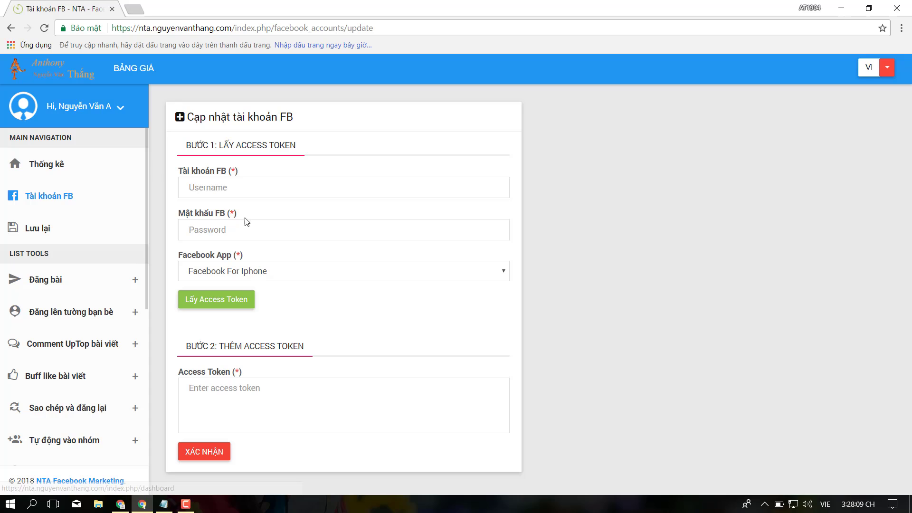
Enter the Facebook login e-mail address in the 'Tài khoản FB' field.
{"action": "left_click", "coordinate": [260, 182]}
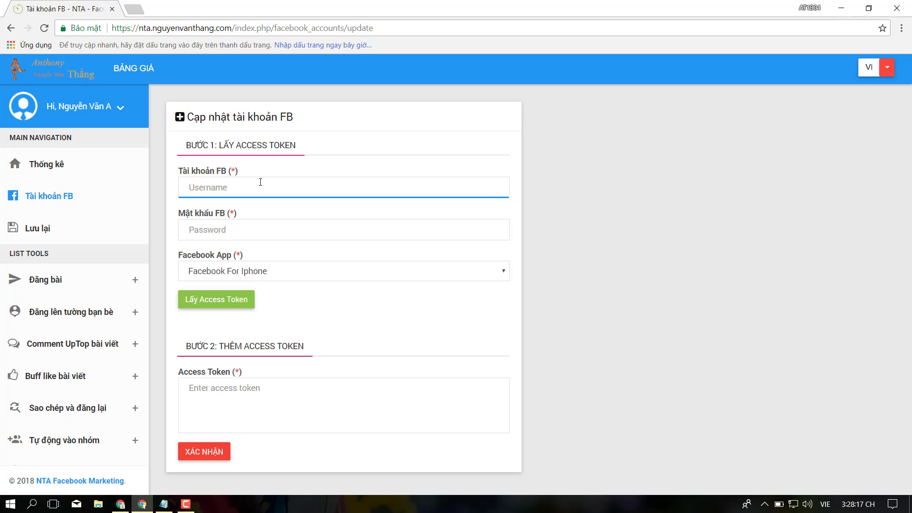
{"action": "left_click_drag", "start_coordinate": [340, 146], "coordinate": [260, 148]}
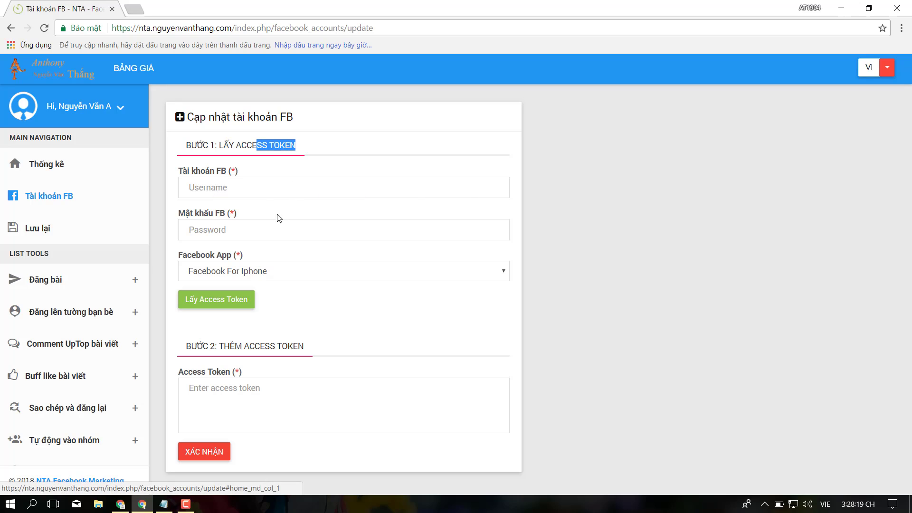
{"action": "left_click", "coordinate": [264, 186]}
{"action": "type", "text": "aNTHON"}
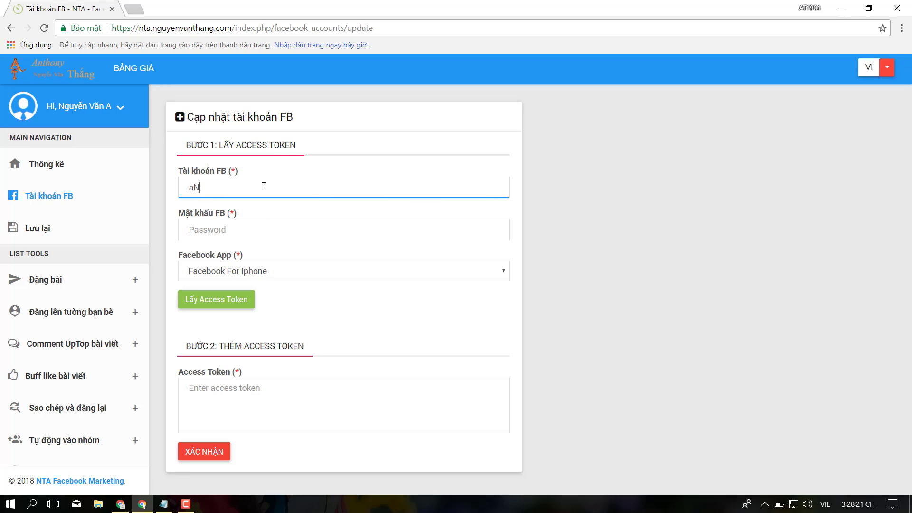
{"action": "key", "text": "BackSpace"}
{"action": "key", "text": "BackSpace"}
{"action": "key", "text": "BackSpace"}
{"action": "key", "text": "BackSpace"}
{"action": "key", "text": "BackSpace"}
{"action": "key", "text": "BackSpace"}
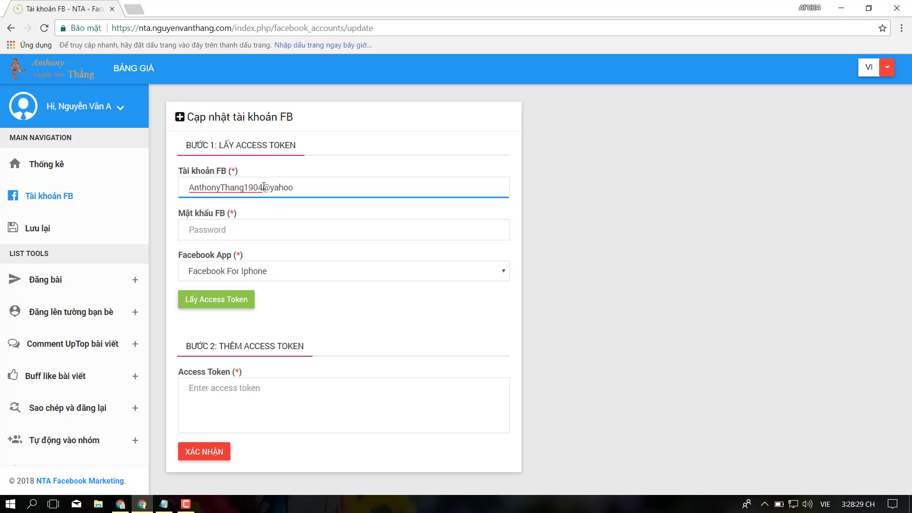
Type the Facebook password and keep 'Facebook For Iphone' as the Facebook App.
{"action": "key", "text": "Tab"}
{"action": "type", "text": "12"}
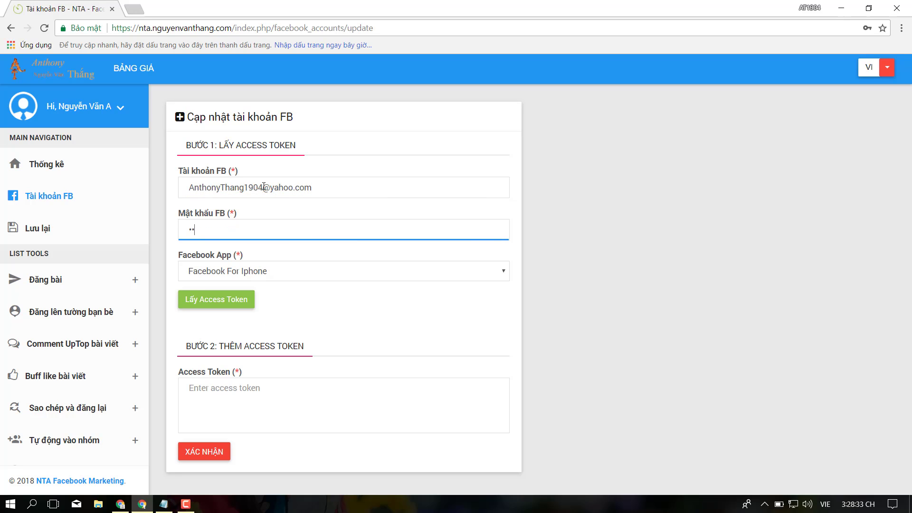
{"action": "key", "text": "Tab"}
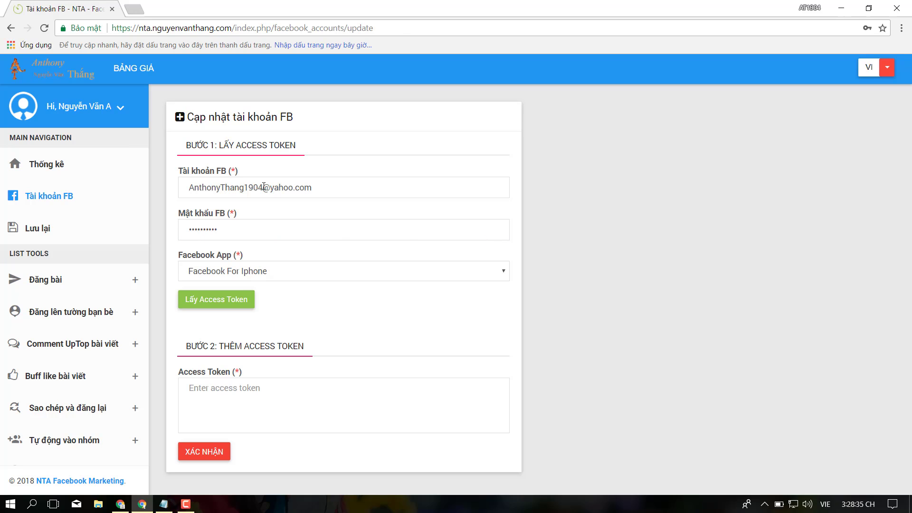
{"action": "left_click", "coordinate": [266, 270]}
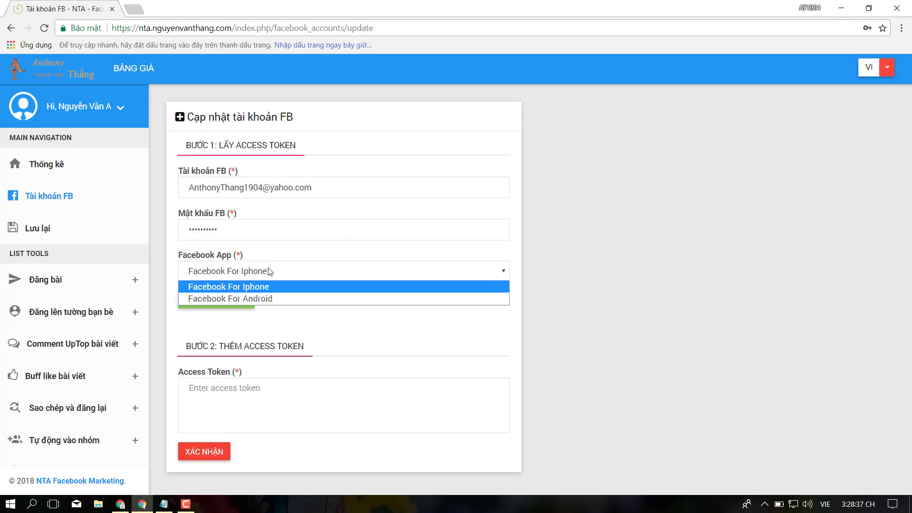
{"action": "left_click", "coordinate": [269, 271]}
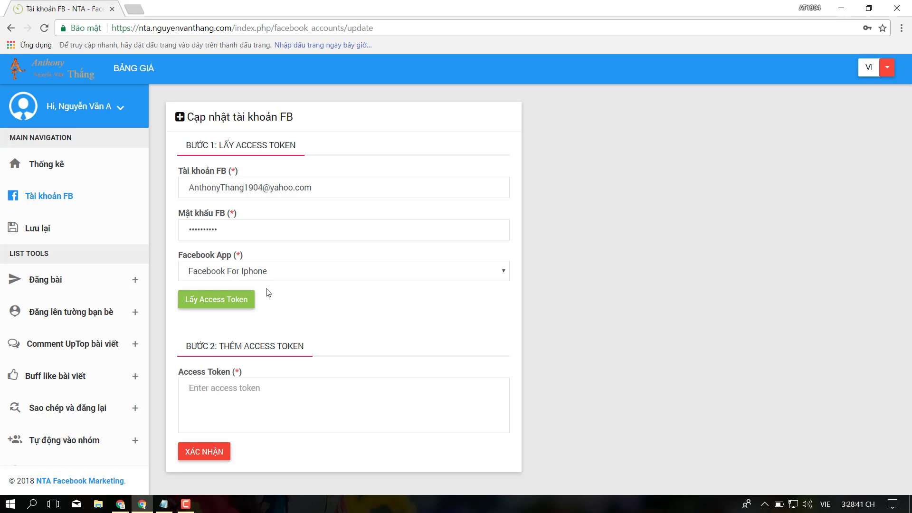
Request an access token and check the response, which reports an incorrect password.
{"action": "left_click", "coordinate": [248, 302]}
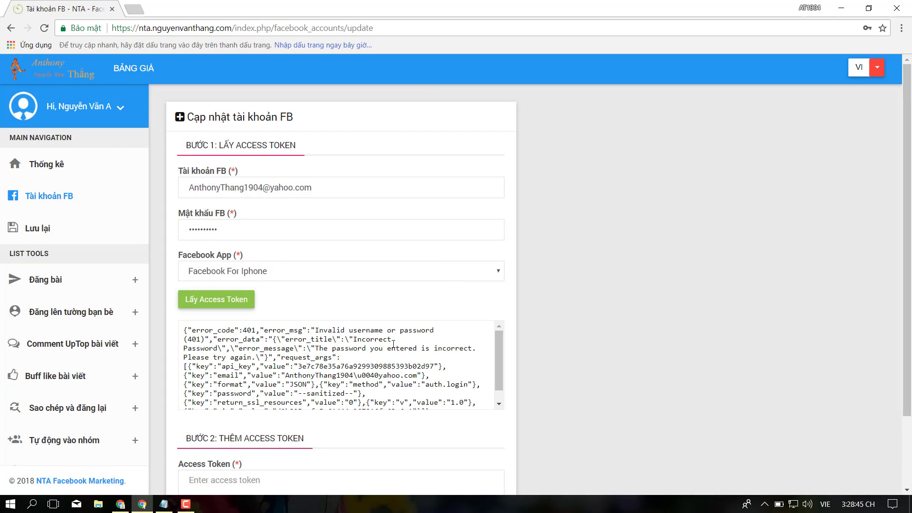
{"action": "scroll", "coordinate": [396, 361], "scroll_direction": "down", "scroll_amount": 2}
{"action": "scroll", "coordinate": [397, 361], "scroll_direction": "up", "scroll_amount": 2}
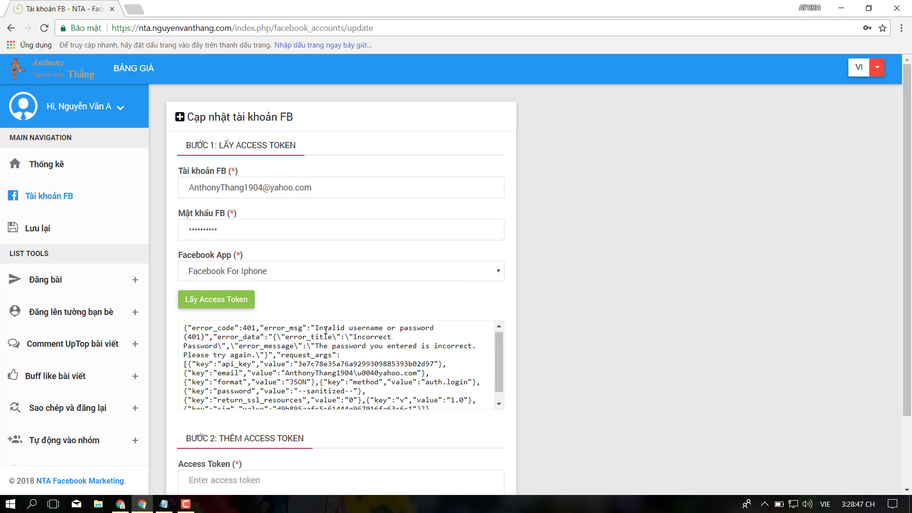
{"action": "left_click_drag", "start_coordinate": [222, 338], "coordinate": [351, 402]}
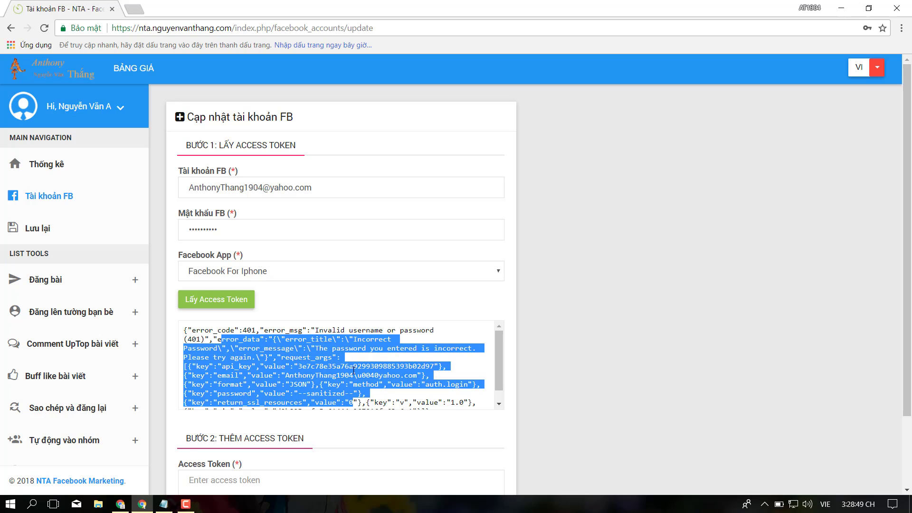
Replace the password in 'Mật khẩu FB' and request the access token again.
{"action": "left_click", "coordinate": [301, 230]}
{"action": "key", "text": "ctrl+a"}
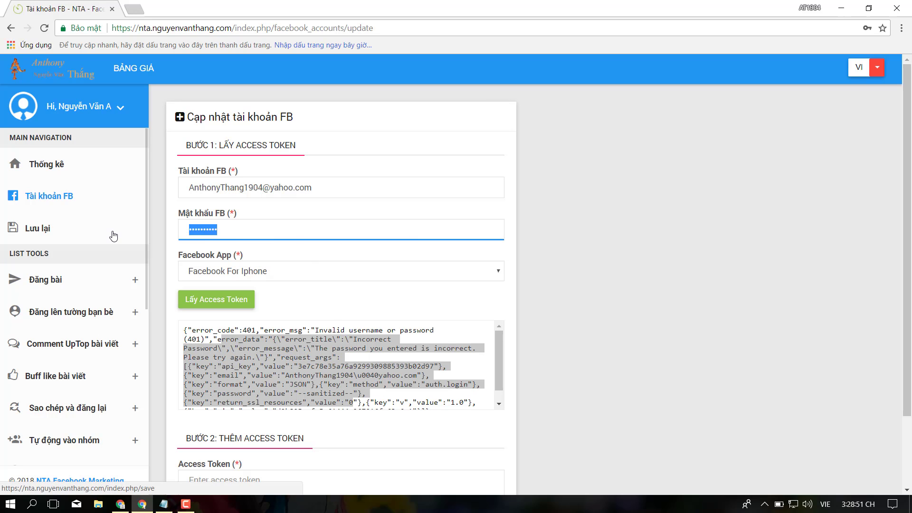
{"action": "type", "text": "••••••"}
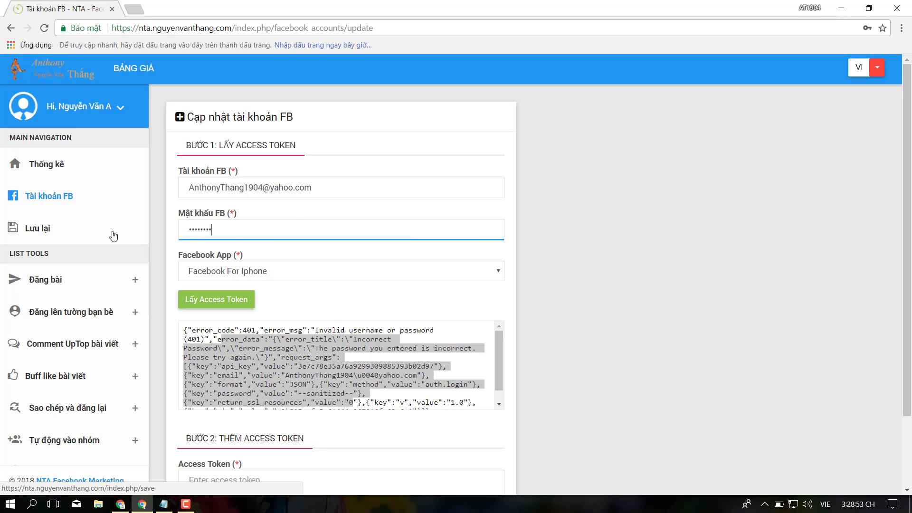
{"action": "left_click", "coordinate": [210, 303]}
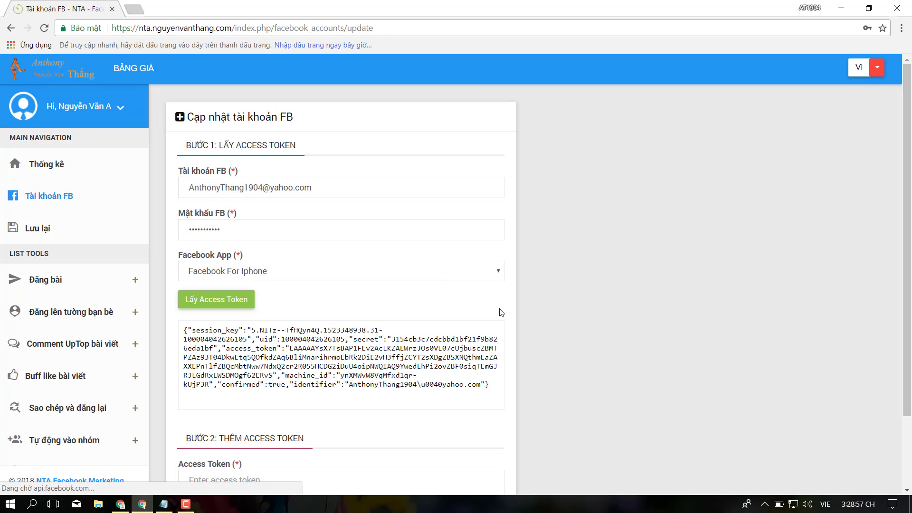
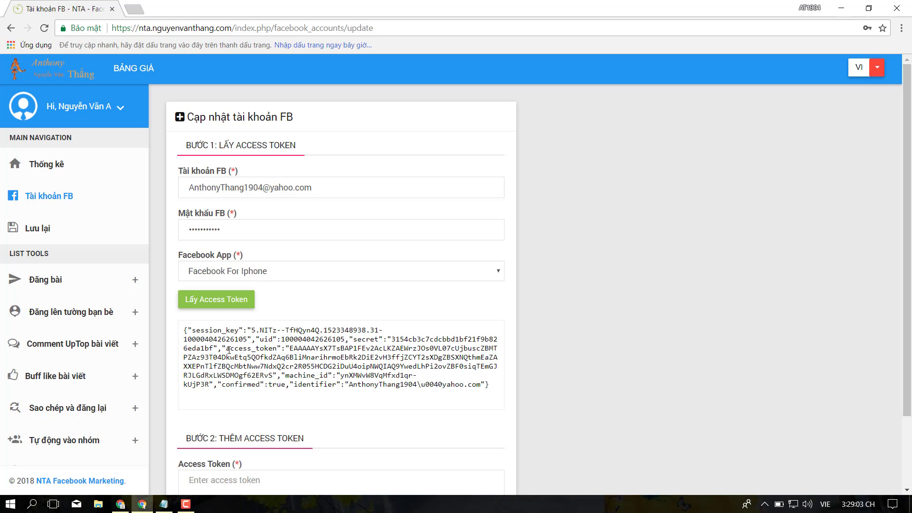
Select and copy the access_token value from the login response box.
{"action": "left_click_drag", "start_coordinate": [228, 350], "coordinate": [299, 350]}
{"action": "double_click", "coordinate": [299, 350]}
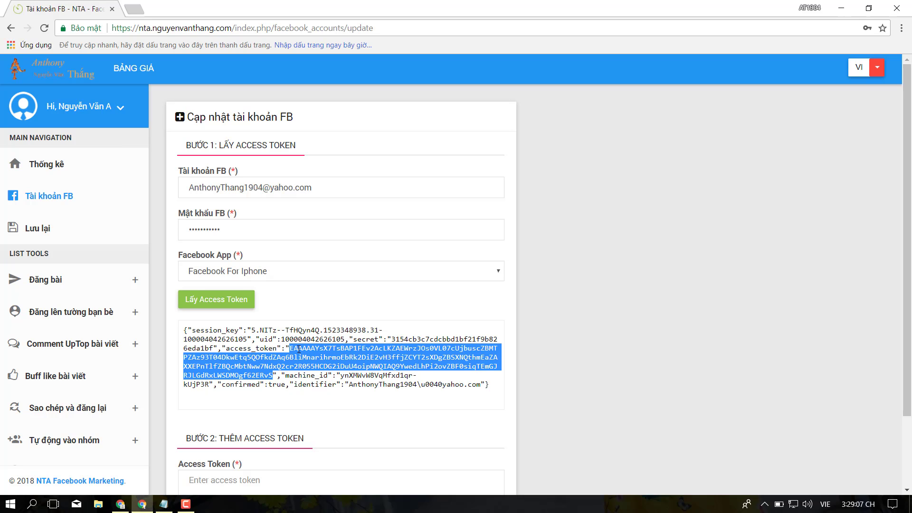
{"action": "right_click", "coordinate": [299, 350]}
{"action": "left_click", "coordinate": [315, 357]}
Paste the copied token into the step-2 Access Token field and submit it with XÁC NHẬN.
{"action": "scroll", "coordinate": [275, 399], "scroll_direction": "down", "scroll_amount": 2}
{"action": "left_click", "coordinate": [275, 399]}
{"action": "right_click", "coordinate": [274, 398]}
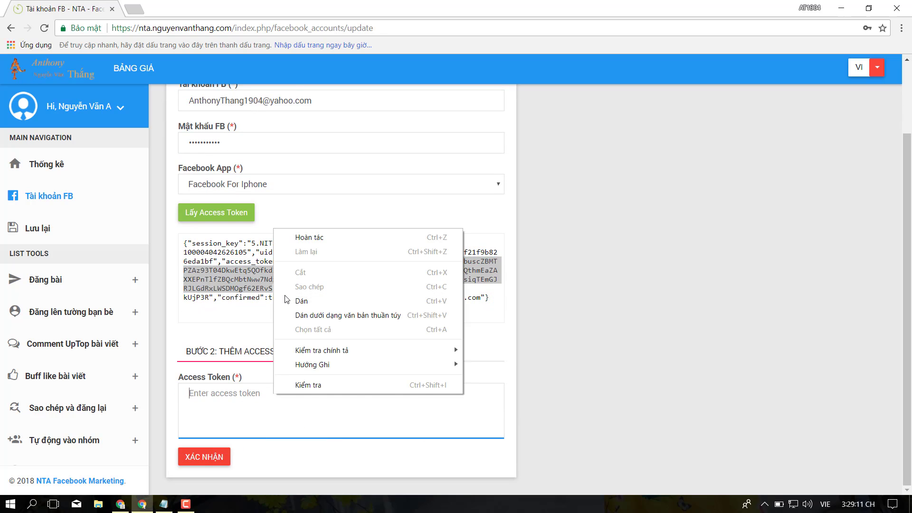
{"action": "left_click", "coordinate": [301, 301]}
{"action": "left_click", "coordinate": [204, 456]}
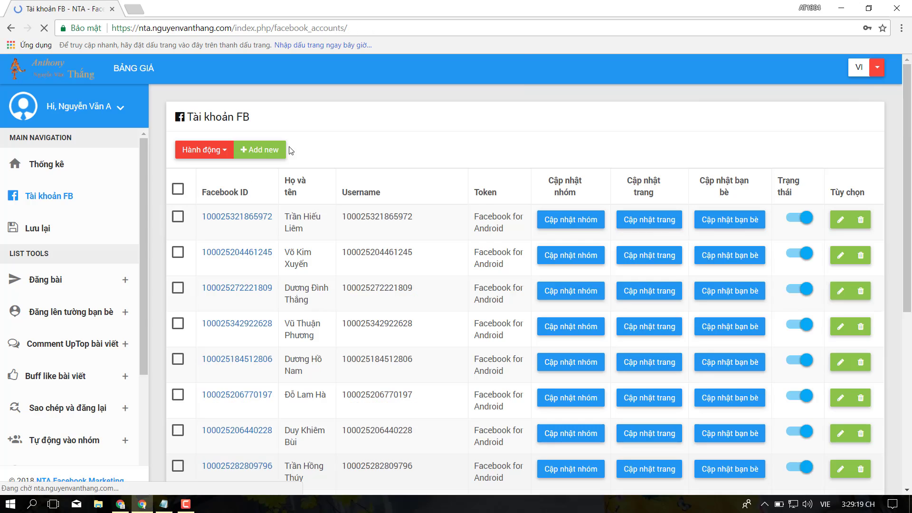
Locate the new iPhone-token account at the bottom of Tài khoản FB and run Cập nhật nhóm on it.
{"action": "scroll", "coordinate": [349, 199], "scroll_direction": "down", "scroll_amount": 8}
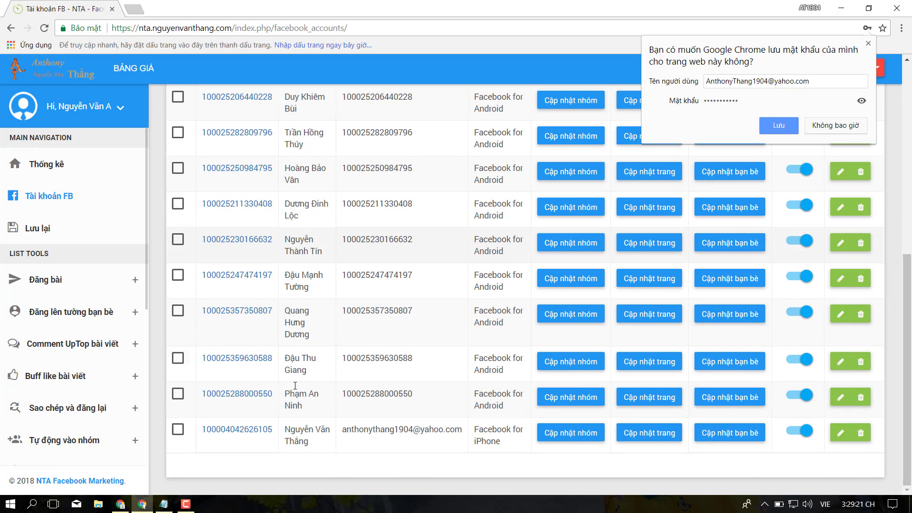
{"action": "left_click_drag", "start_coordinate": [342, 430], "coordinate": [463, 429]}
{"action": "left_click", "coordinate": [453, 470]}
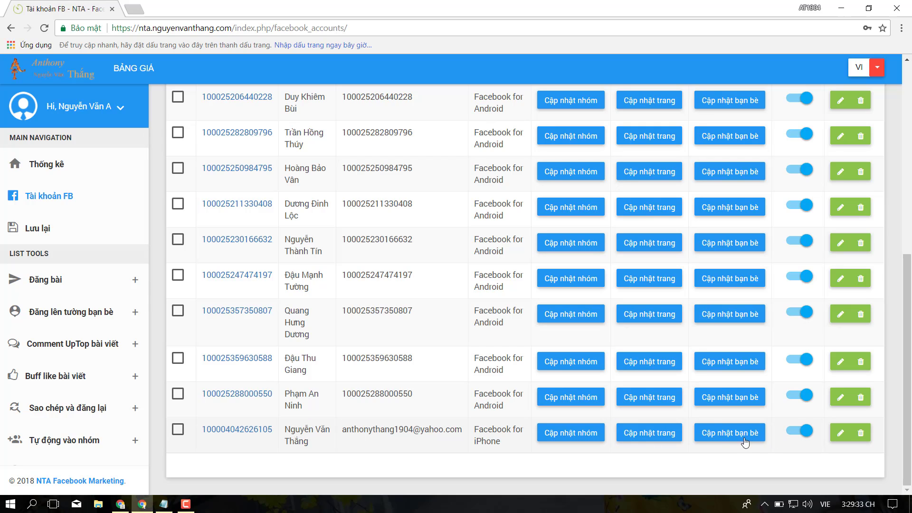
{"action": "left_click", "coordinate": [583, 433]}
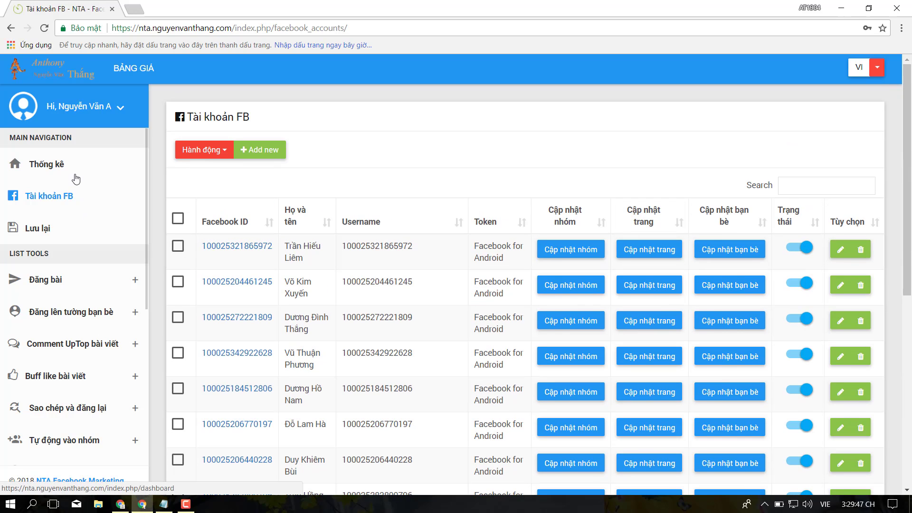
Reload the accounts, open the Thống kê dashboard (16 profiles, 21 groups, 5 pages, 130 friends), and expand Đăng lên tường bạn bè.
{"action": "left_click", "coordinate": [71, 195]}
{"action": "left_click", "coordinate": [37, 164]}
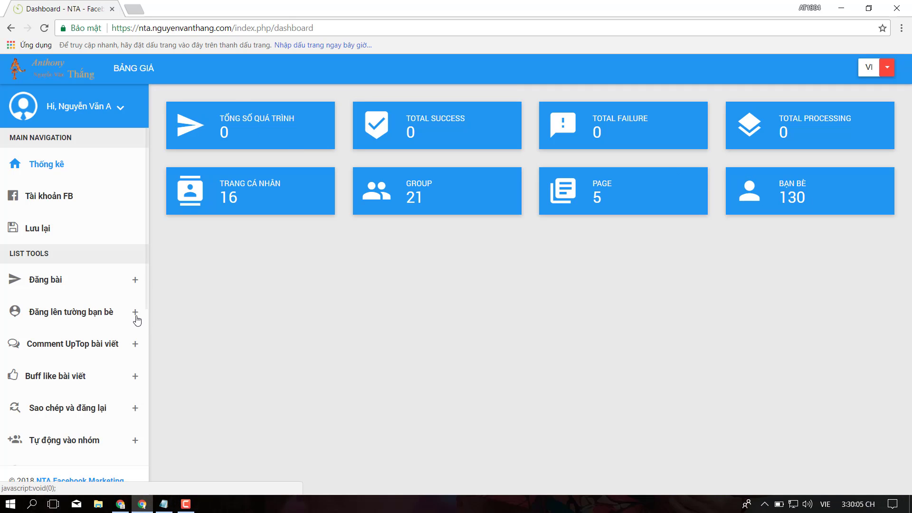
{"action": "left_click", "coordinate": [134, 316]}
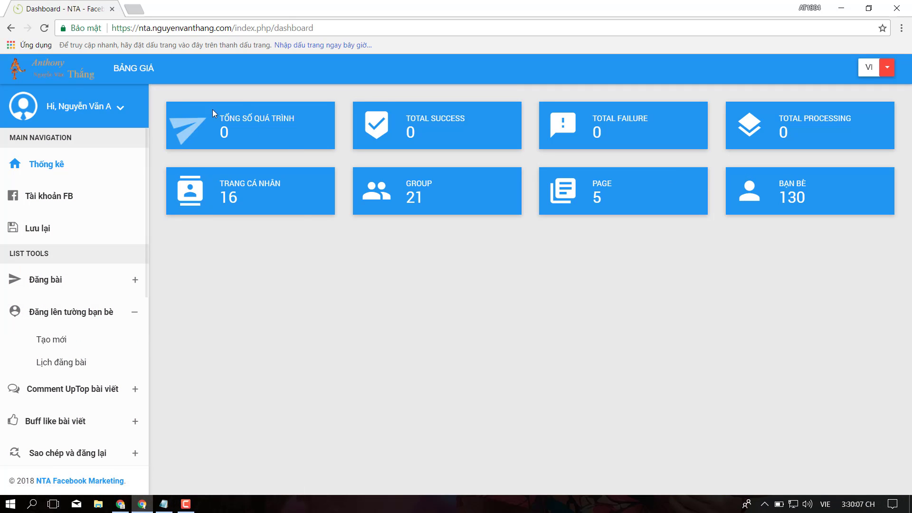